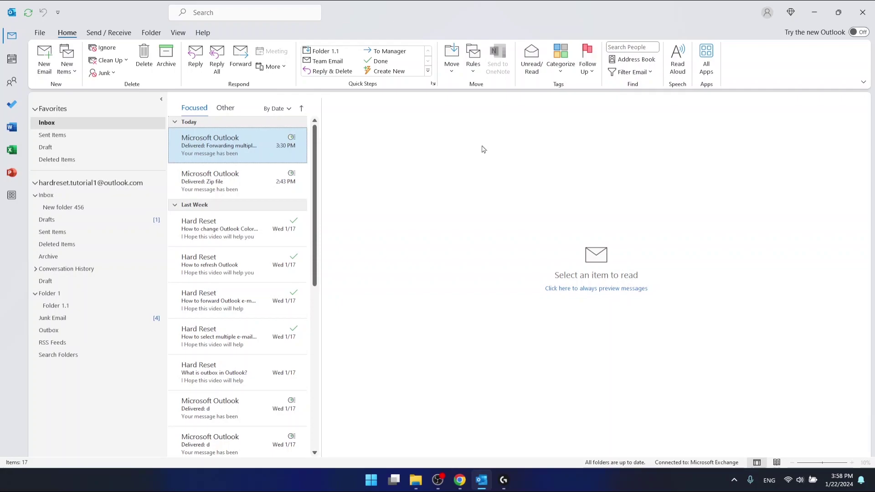
# In the Calendar view, start a new blank calendar and begin typing its name, 'Group callendar'.
pyautogui.click(7, 59)
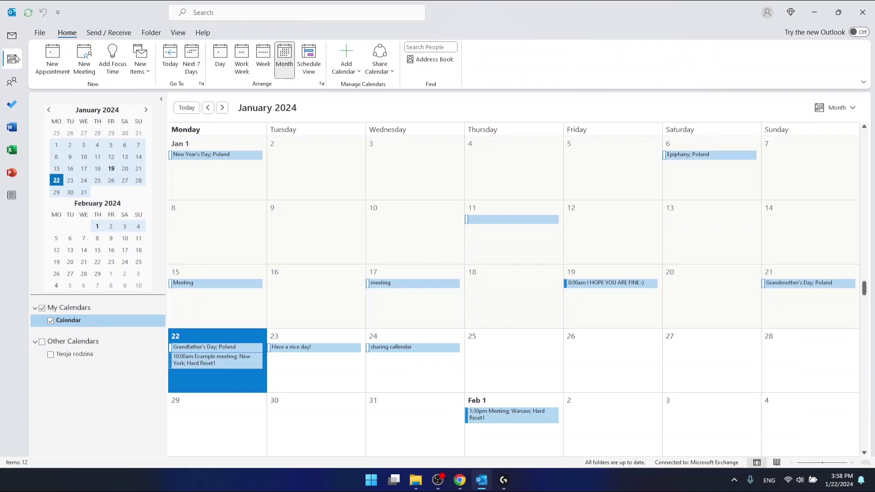
pyautogui.click(355, 70)
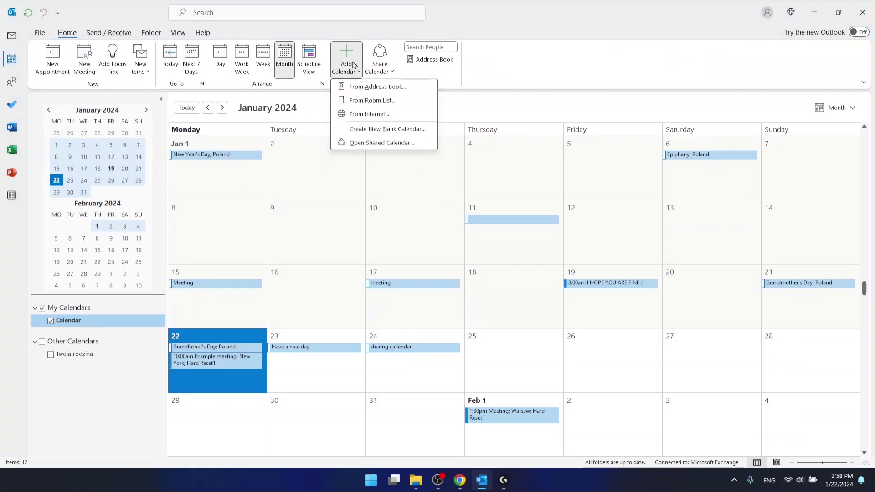
pyautogui.click(380, 132)
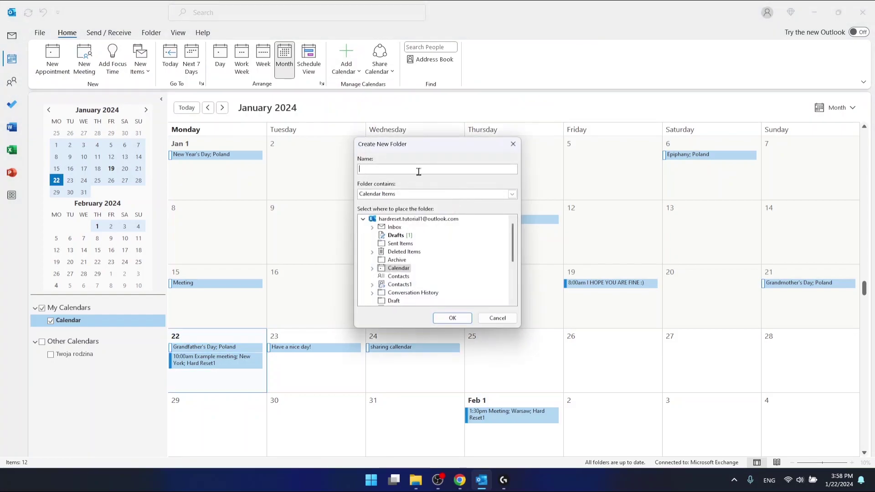
pyautogui.write('Group callendar')
# Confirm the Group callendar calendar and display it alone, hiding the main Calendar.
pyautogui.click(457, 318)
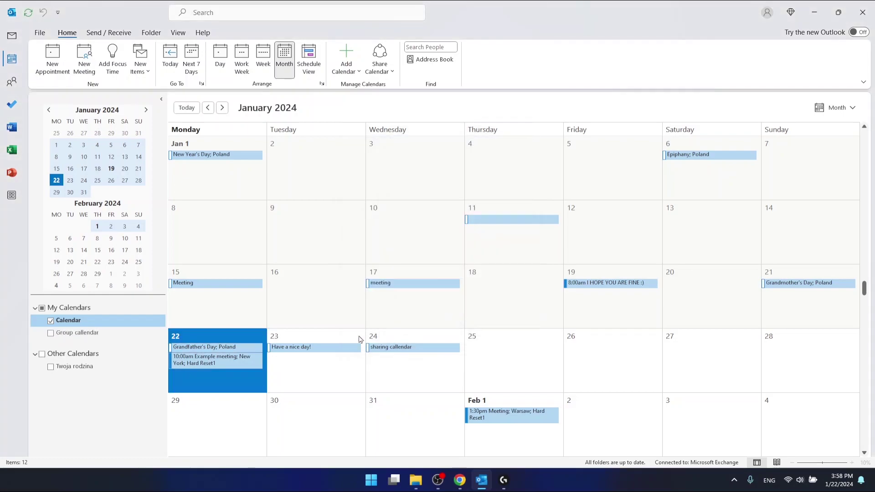
pyautogui.click(97, 336)
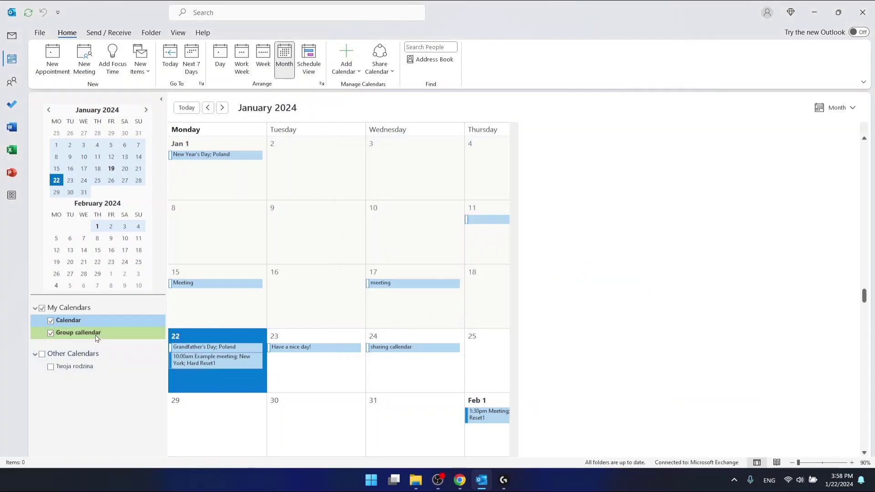
pyautogui.click(51, 321)
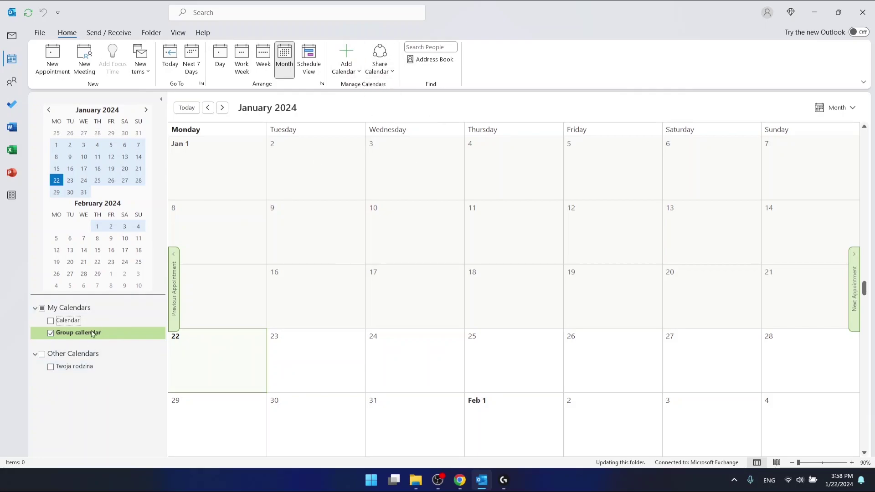
# Open Group callendar's Properties on the Permissions tab and start adding users.
pyautogui.rightClick(114, 338)
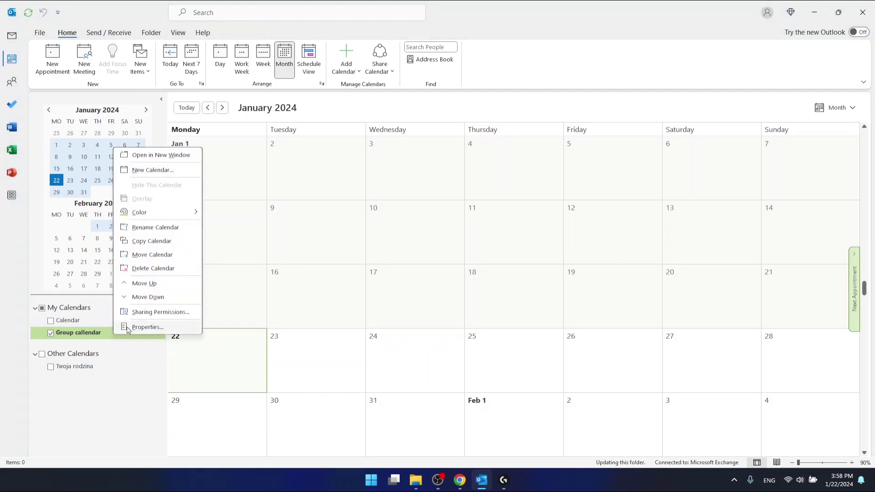
pyautogui.click(153, 313)
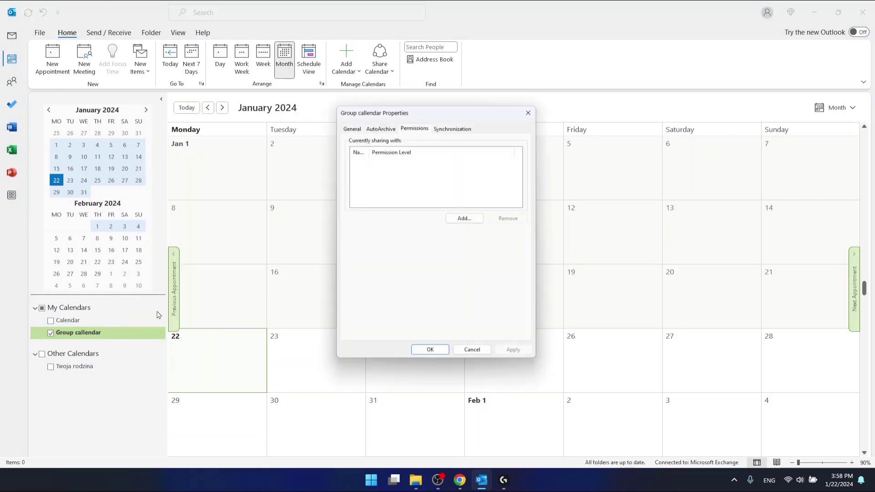
pyautogui.moveTo(427, 118); pyautogui.dragTo(444, 91)
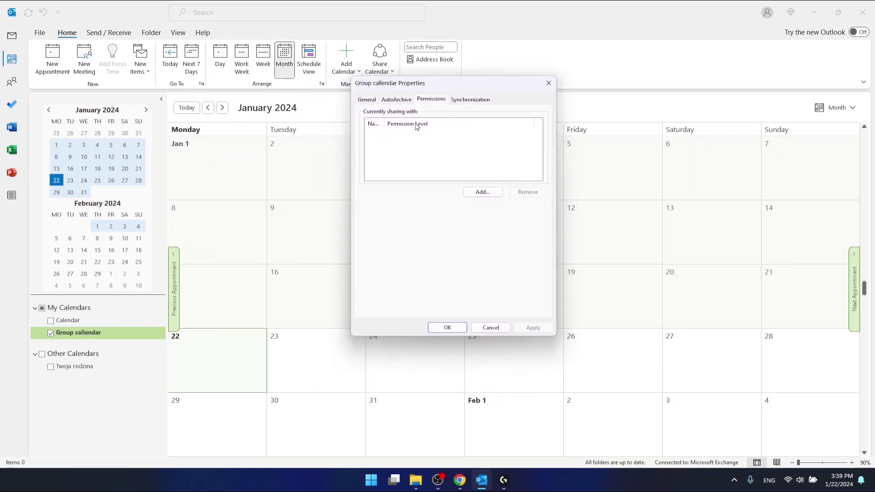
pyautogui.click(477, 192)
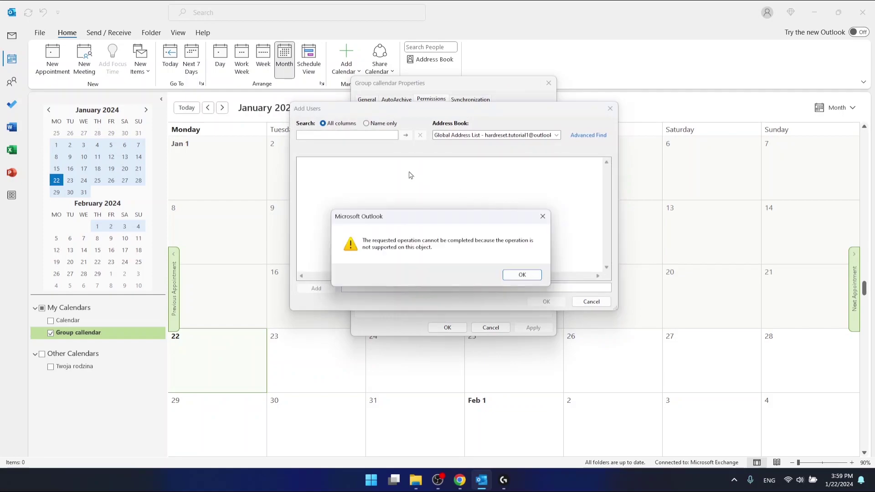
# Dismiss the error and switch the Add Users address book to Contacts.
pyautogui.click(521, 273)
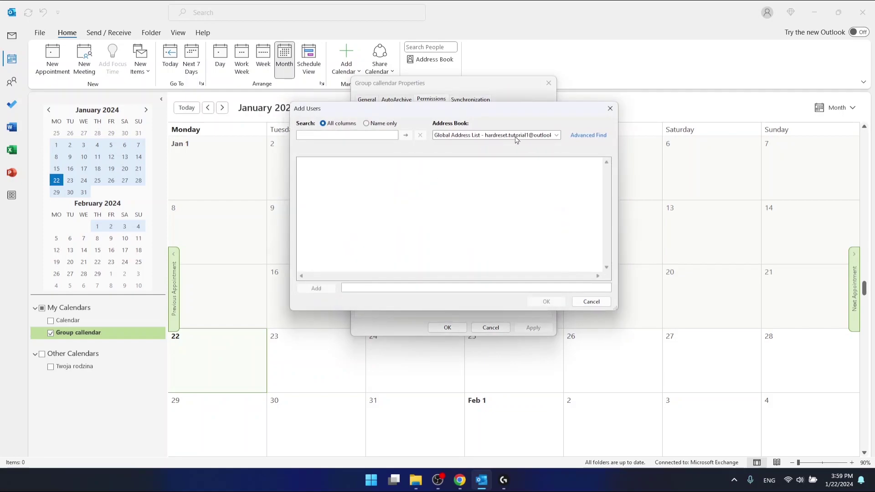
pyautogui.click(557, 136)
pyautogui.click(496, 148)
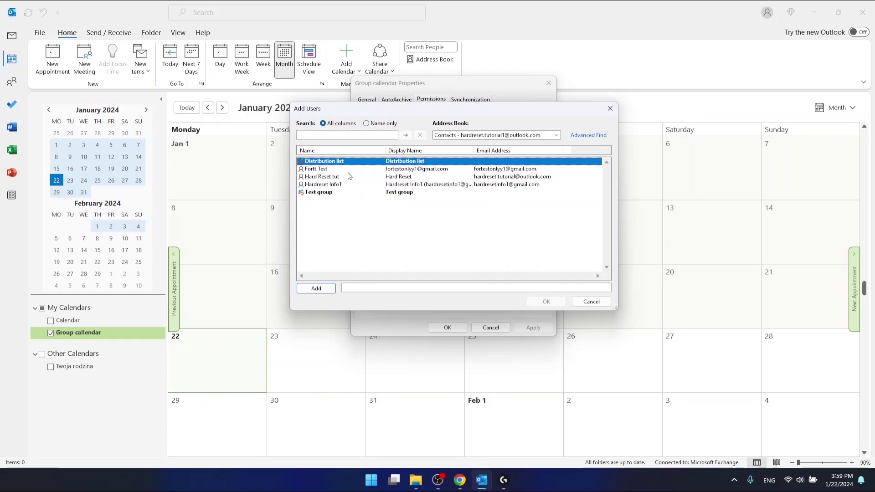
# Select the Test group, Distribution list and individual contact entries in Contacts.
pyautogui.click(337, 195)
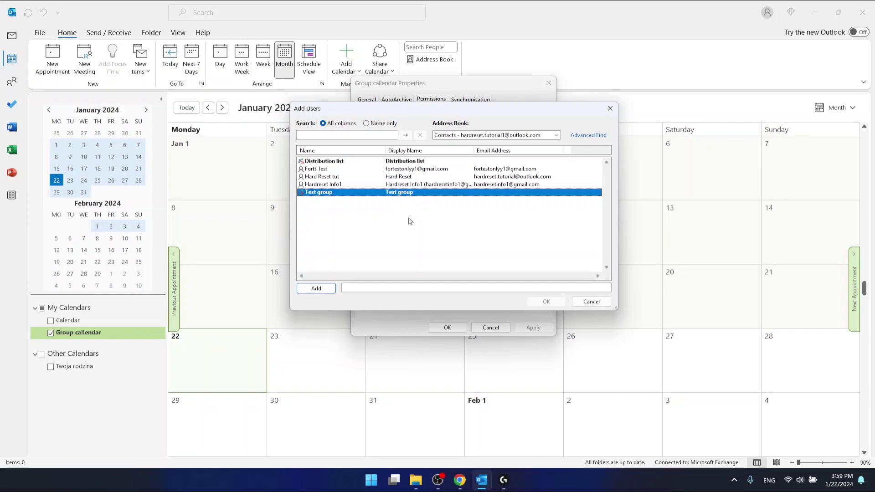
pyautogui.click(344, 164)
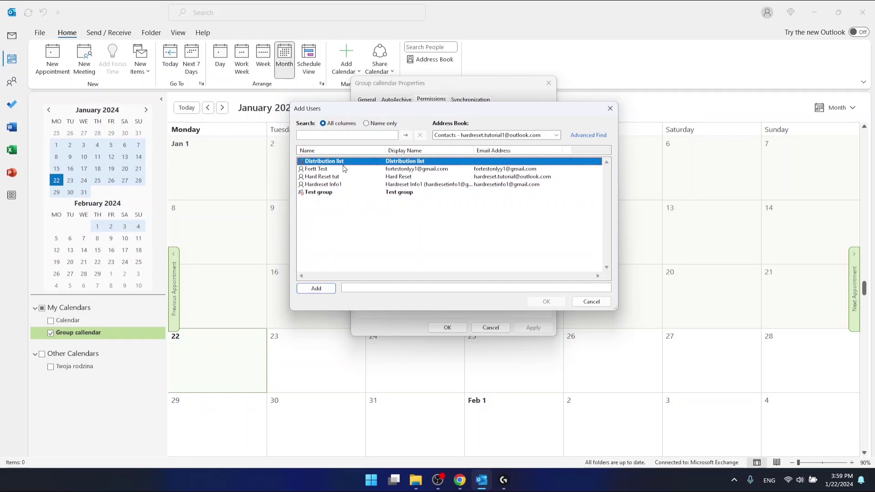
pyautogui.click(344, 193)
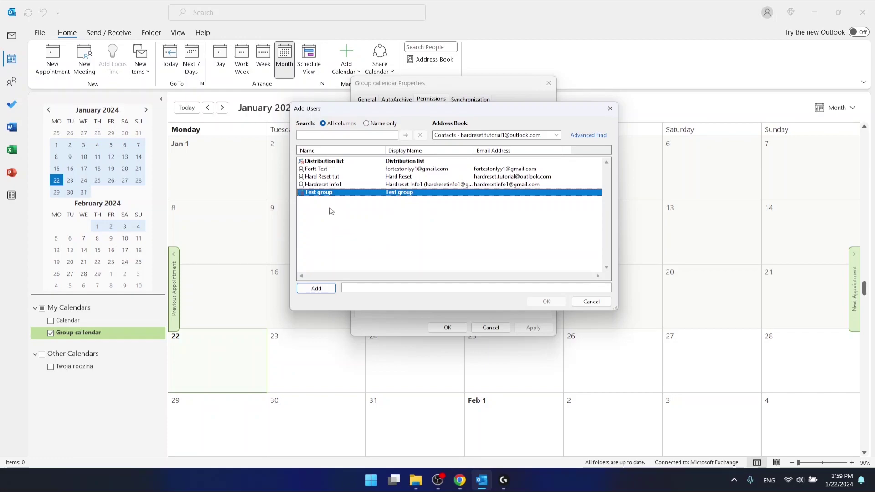
pyautogui.click(338, 170)
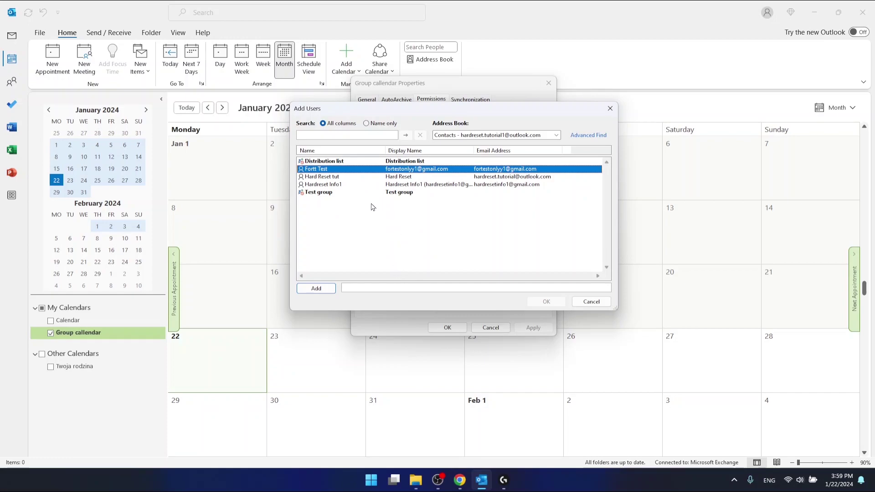
pyautogui.keyDown('ctrl'); pyautogui.click(331, 162); pyautogui.keyUp('ctrl')
pyautogui.keyDown('ctrl'); pyautogui.click(331, 177); pyautogui.keyUp('ctrl')
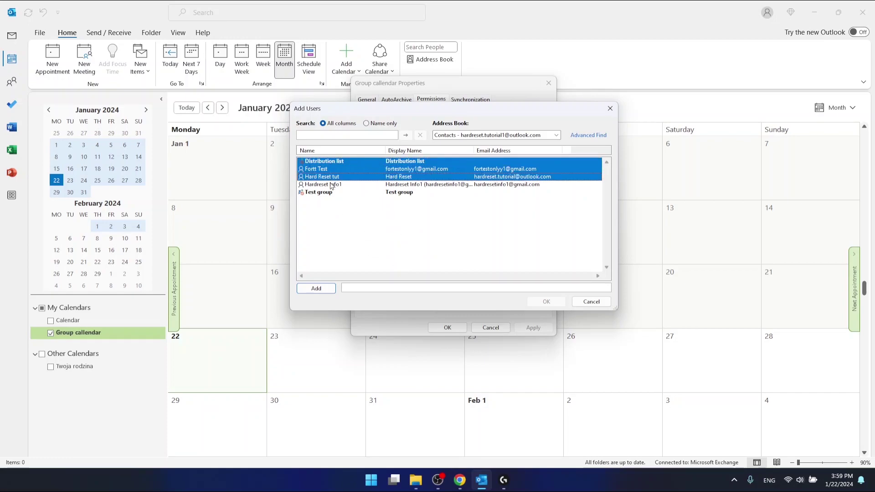
pyautogui.keyDown('ctrl'); pyautogui.click(331, 185); pyautogui.keyUp('ctrl')
pyautogui.keyDown('ctrl'); pyautogui.click(330, 191); pyautogui.keyUp('ctrl')
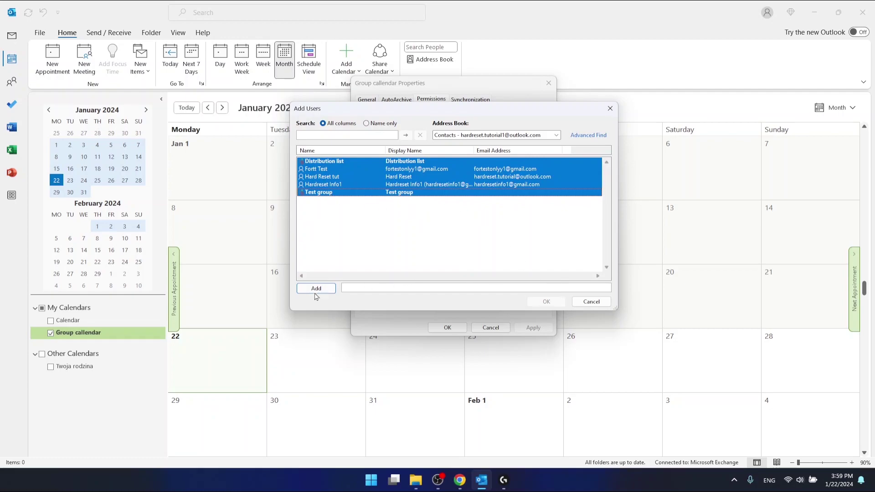
# Reselect all five Contacts entries together and add them to the users list.
pyautogui.click(371, 170)
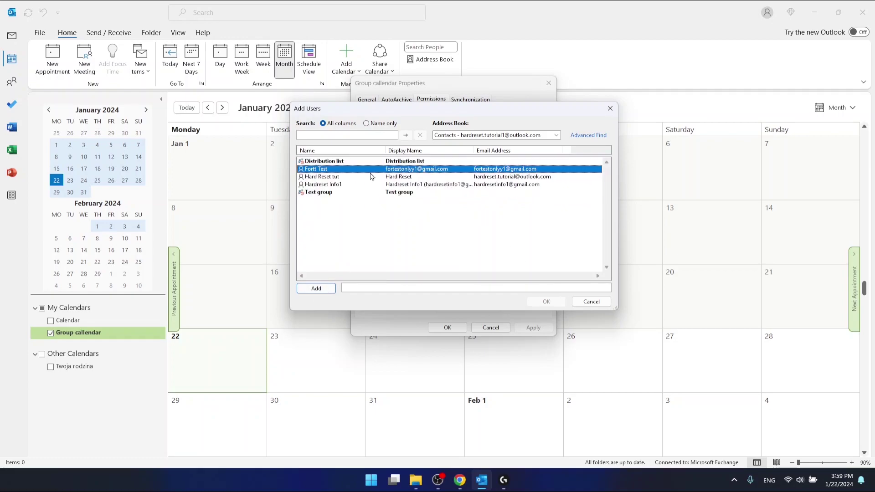
pyautogui.click(352, 185)
pyautogui.click(337, 193)
pyautogui.click(338, 177)
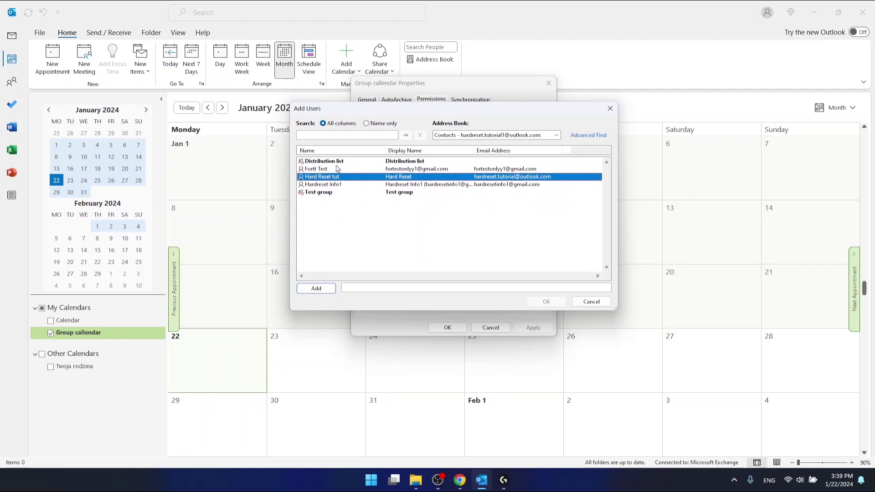
pyautogui.click(338, 161)
pyautogui.click(339, 177)
pyautogui.keyDown('ctrl'); pyautogui.click(336, 192); pyautogui.keyUp('ctrl')
pyautogui.keyDown('ctrl'); pyautogui.click(327, 185); pyautogui.keyUp('ctrl')
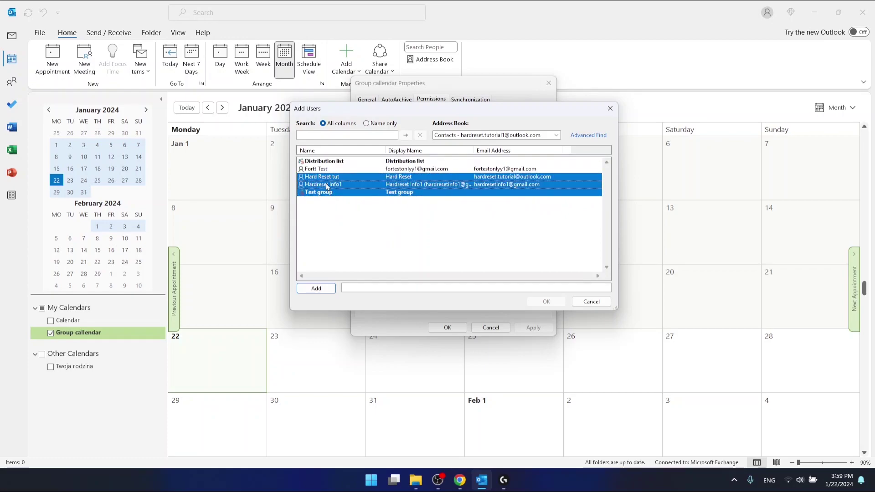
pyautogui.keyDown('ctrl'); pyautogui.click(328, 171); pyautogui.keyUp('ctrl')
pyautogui.keyDown('ctrl'); pyautogui.click(331, 162); pyautogui.keyUp('ctrl')
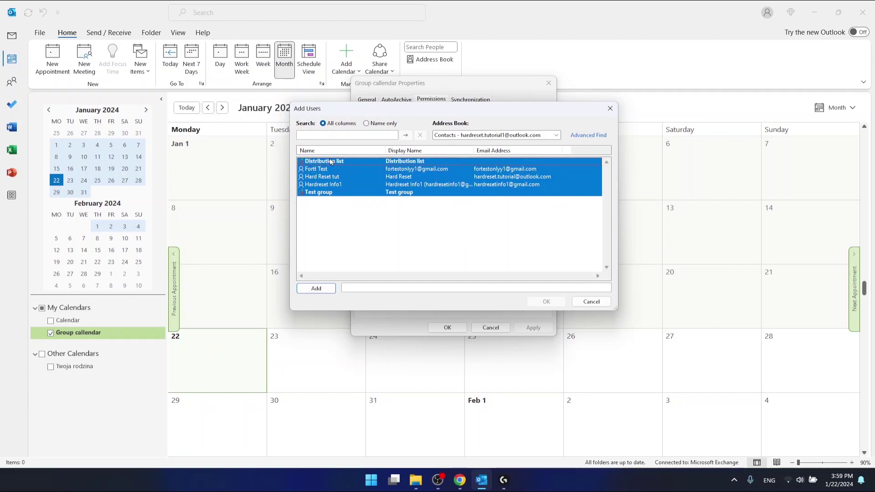
pyautogui.click(316, 289)
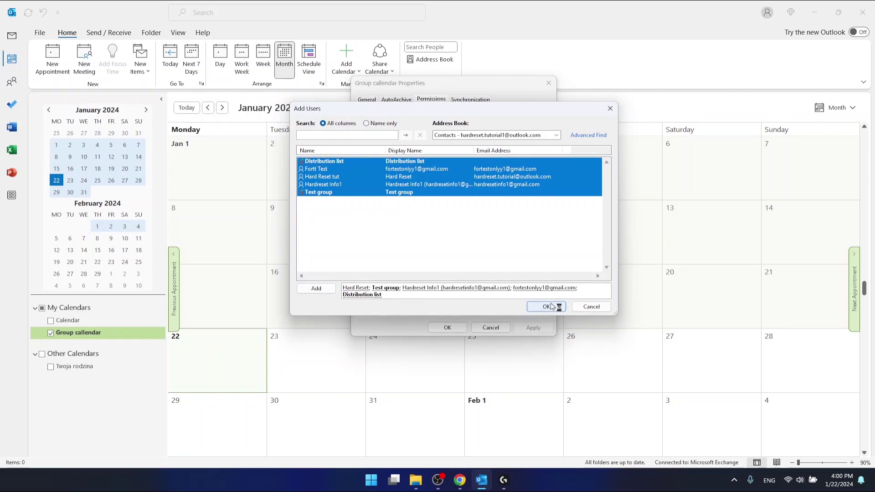
# Confirm the added users, dismiss the error, and review each shared person's permission.
pyautogui.click(552, 307)
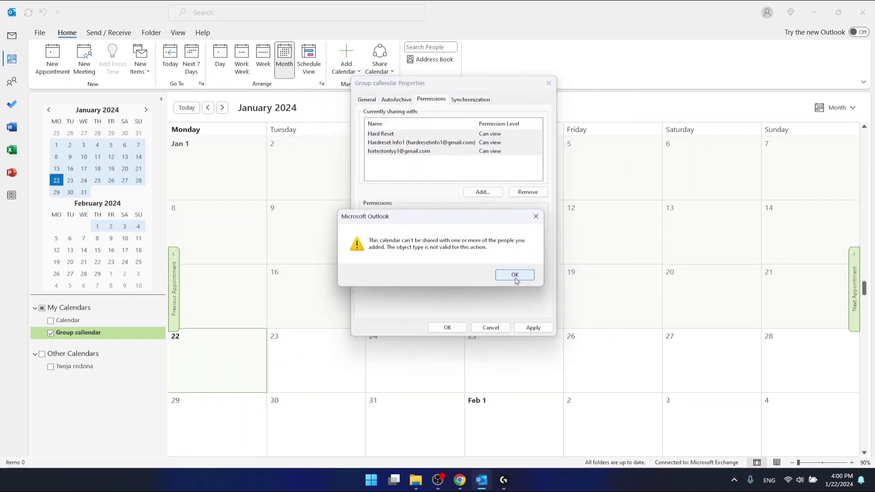
pyautogui.click(515, 275)
pyautogui.click(430, 162)
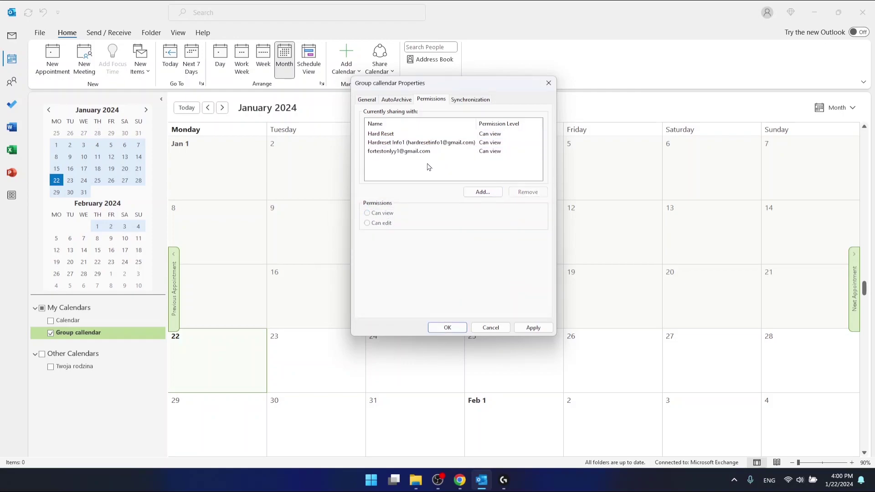
pyautogui.click(407, 153)
pyautogui.click(395, 134)
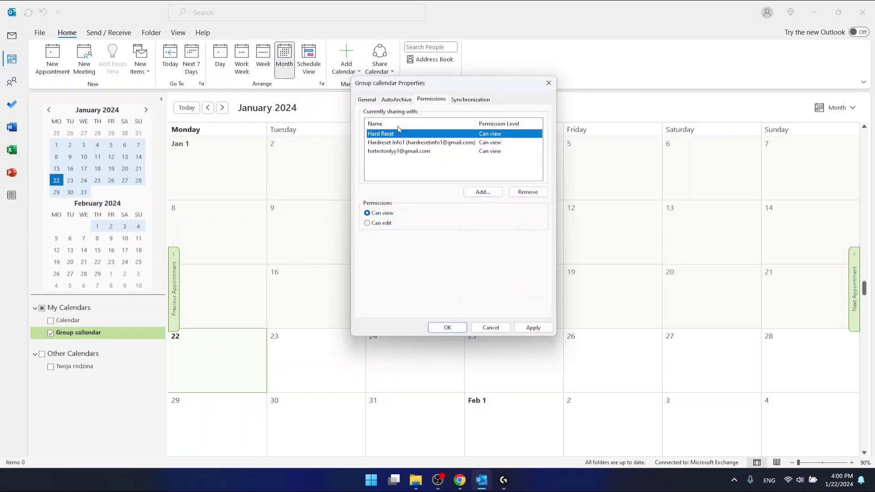
pyautogui.click(410, 142)
pyautogui.click(412, 151)
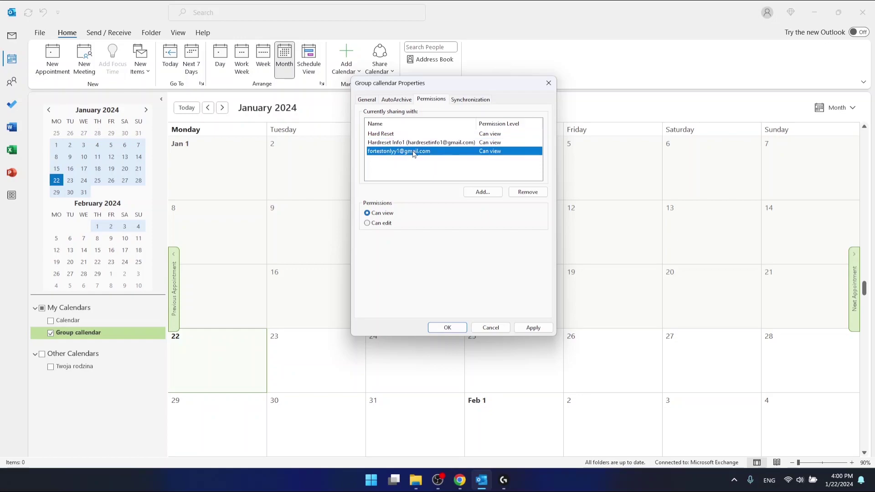
pyautogui.click(439, 179)
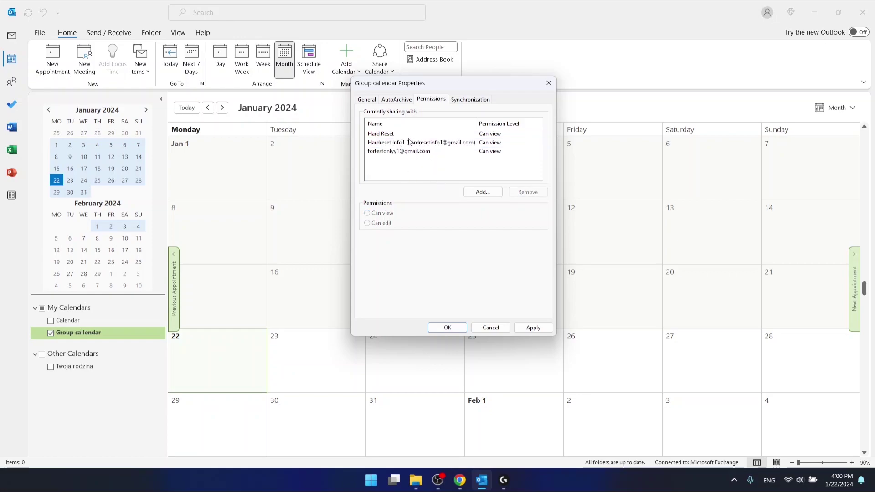
# Select all three shared people, give them Can edit permission, and apply.
pyautogui.click(386, 135)
pyautogui.click(404, 143)
pyautogui.click(405, 152)
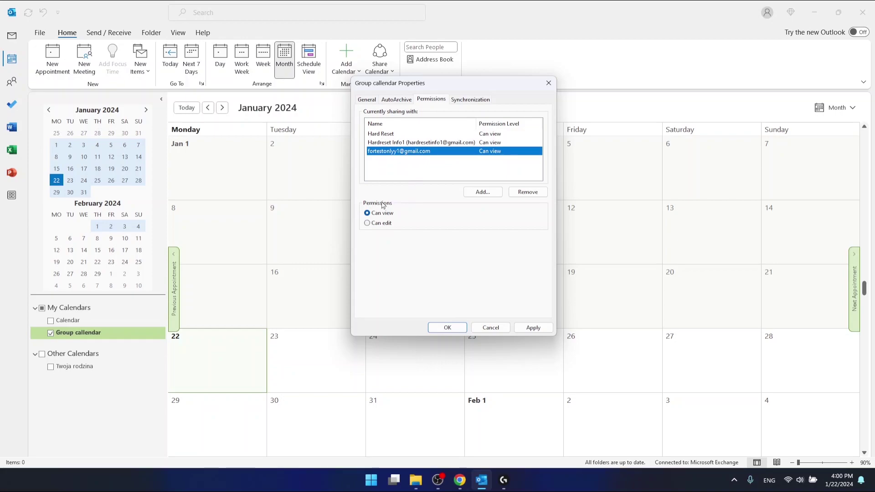
pyautogui.click(398, 142)
pyautogui.click(400, 133)
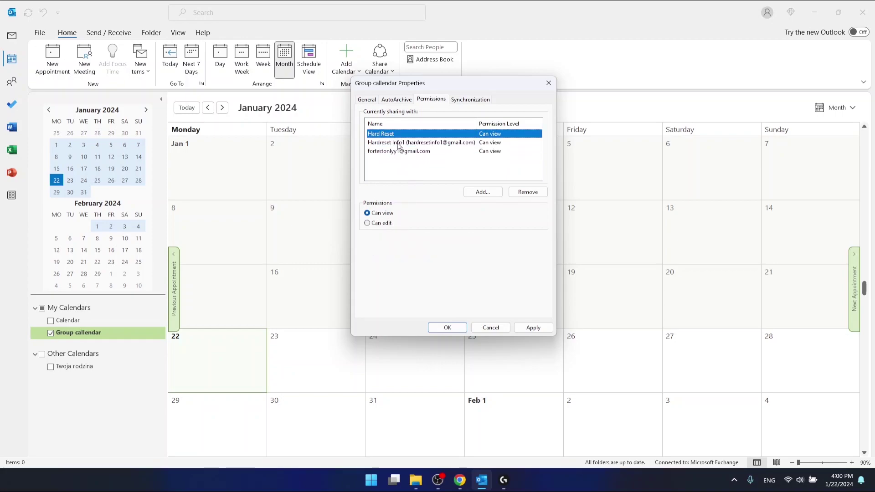
pyautogui.keyDown('shift'); pyautogui.click(399, 150); pyautogui.keyUp('shift')
pyautogui.click(400, 164)
pyautogui.keyDown('shift'); pyautogui.click(400, 150); pyautogui.keyUp('shift')
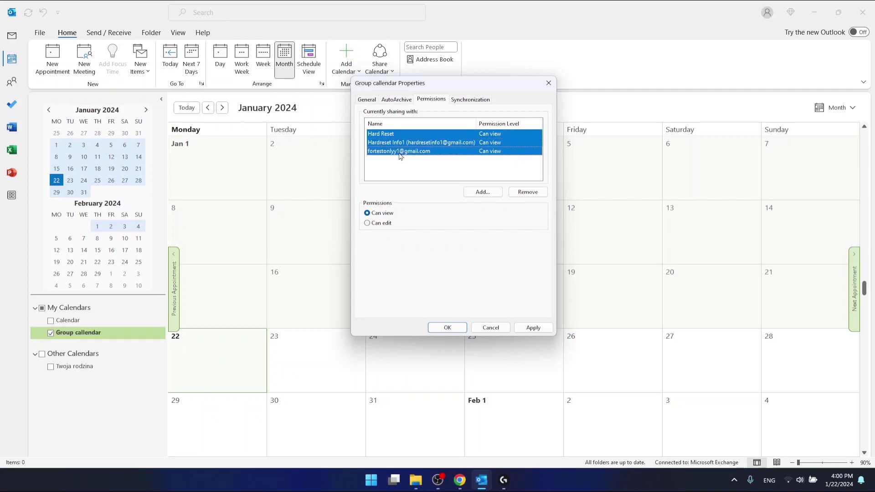
pyautogui.click(369, 223)
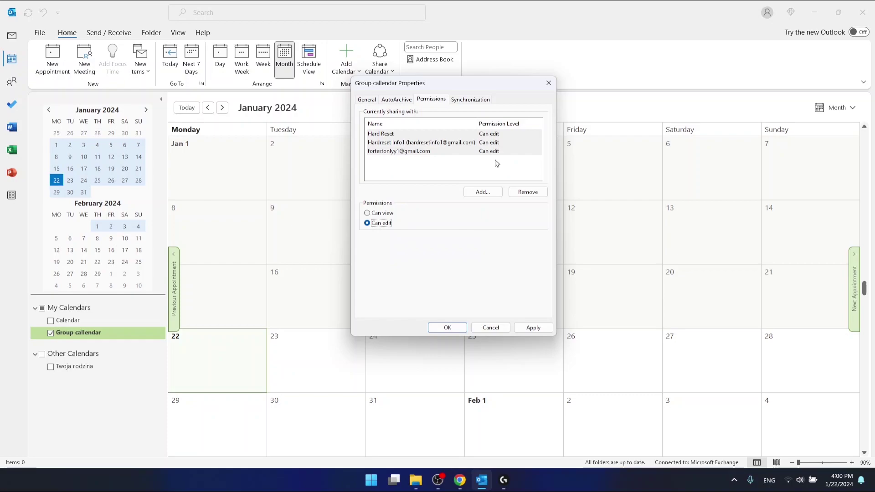
pyautogui.click(532, 329)
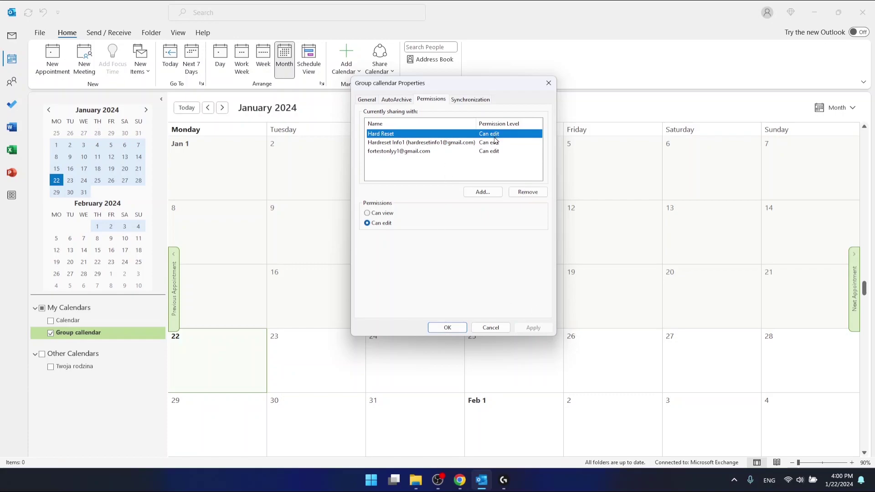
pyautogui.click(495, 152)
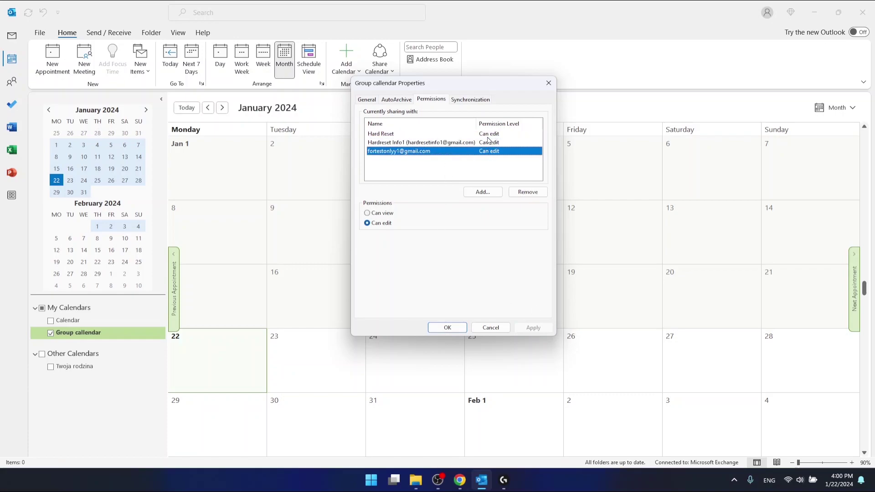